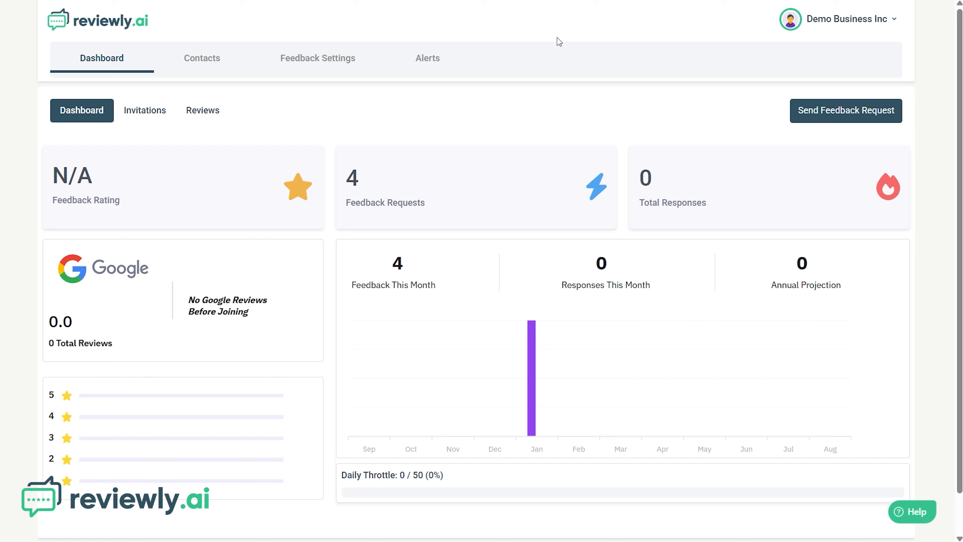
Open the Stripe connection form from the third-party integrations of the business account
{"action": "left_click", "coordinate": [895, 24]}
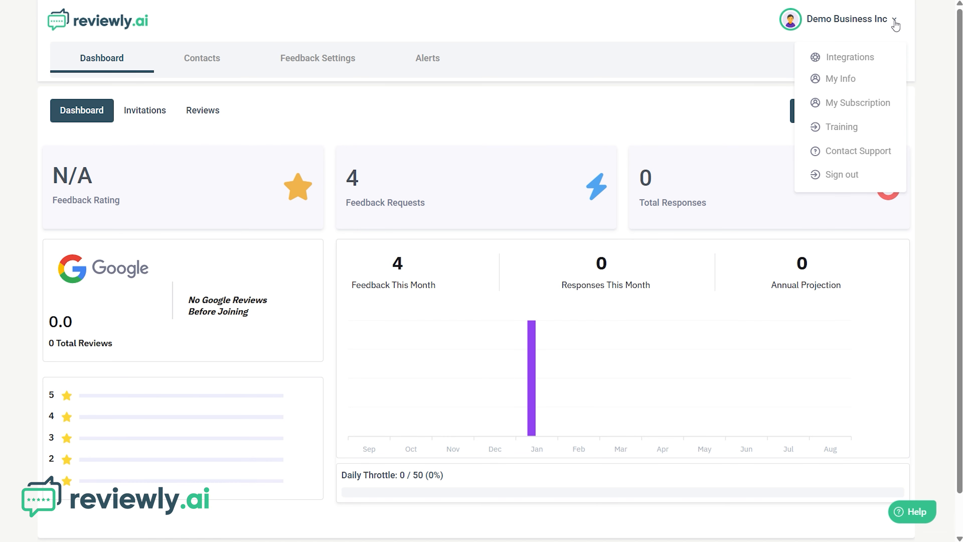
{"action": "left_click", "coordinate": [857, 57]}
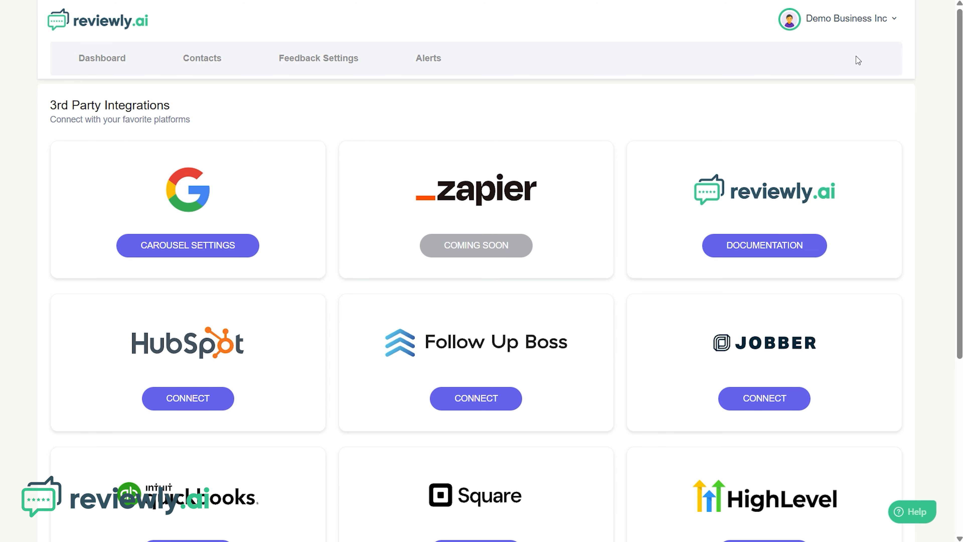
{"action": "scroll", "coordinate": [562, 99], "scroll_direction": "down", "scroll_amount": 6}
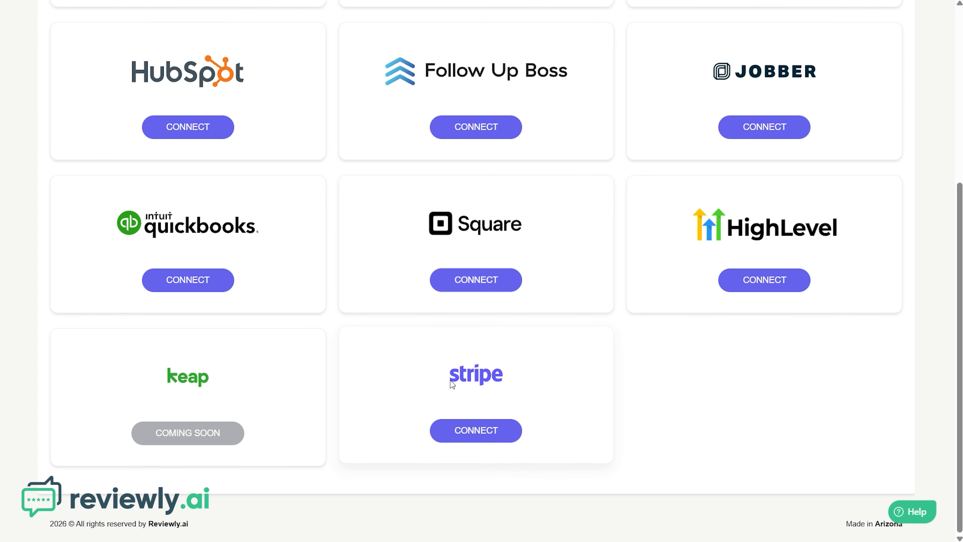
{"action": "left_click", "coordinate": [480, 432]}
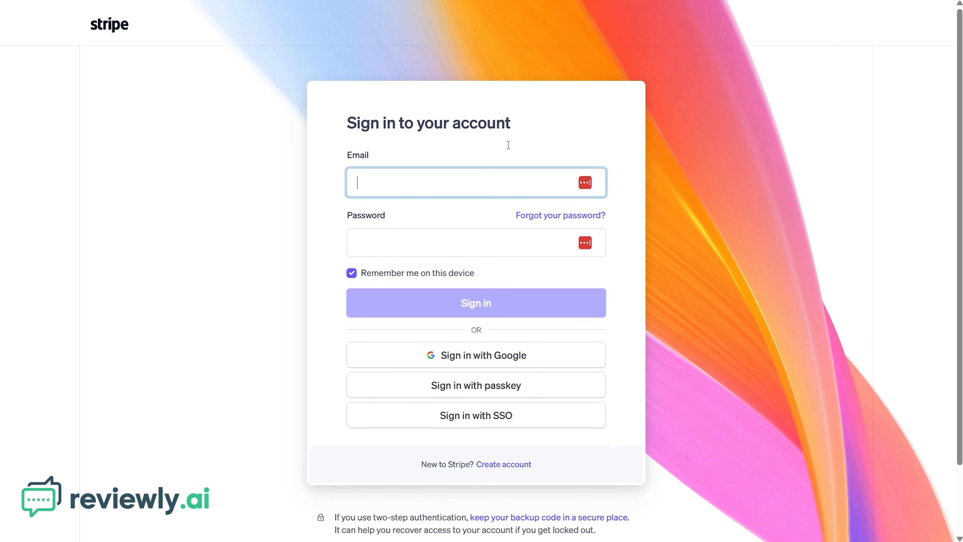
Sign in to the Stripe dashboard with Google and open the developers' API keys page
{"action": "left_click", "coordinate": [508, 363]}
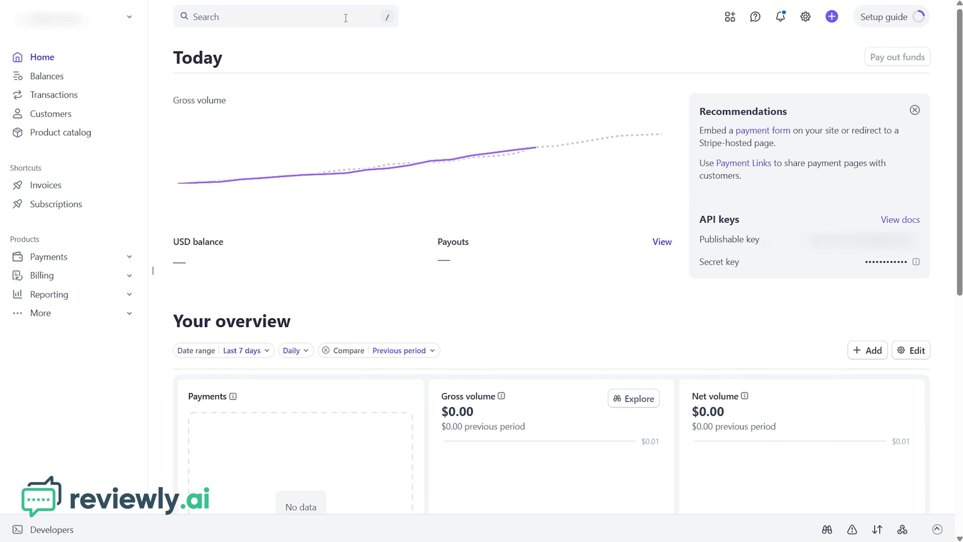
{"action": "left_click", "coordinate": [257, 20]}
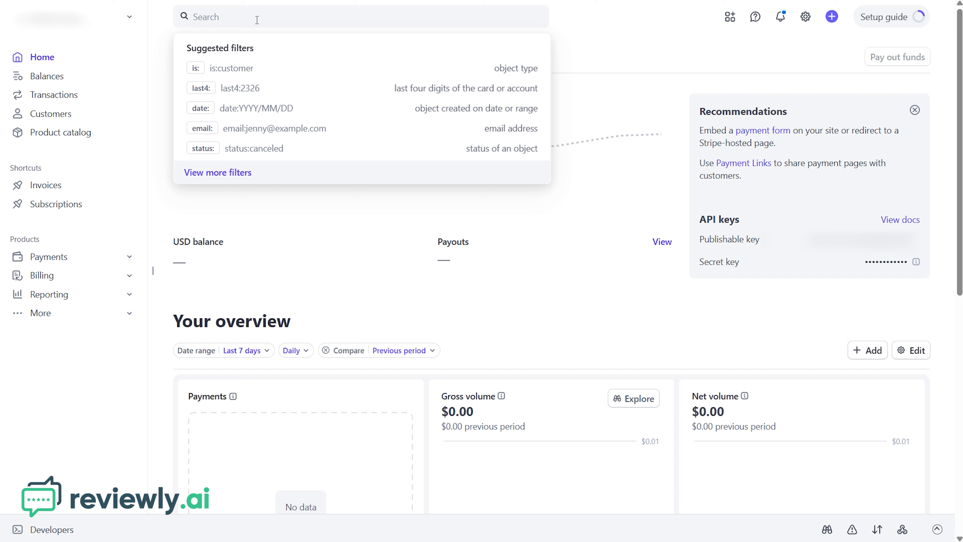
{"action": "type", "text": "api keys"}
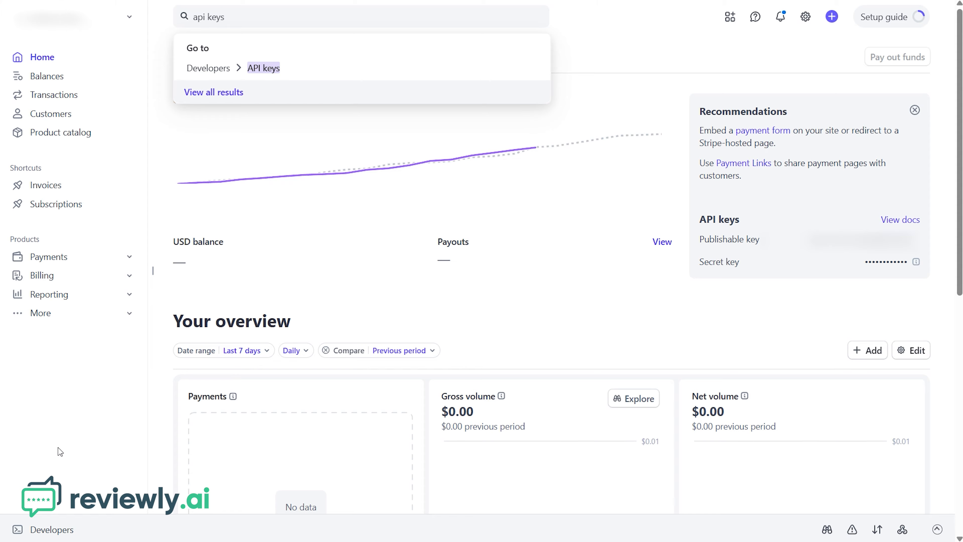
{"action": "left_click", "coordinate": [52, 530]}
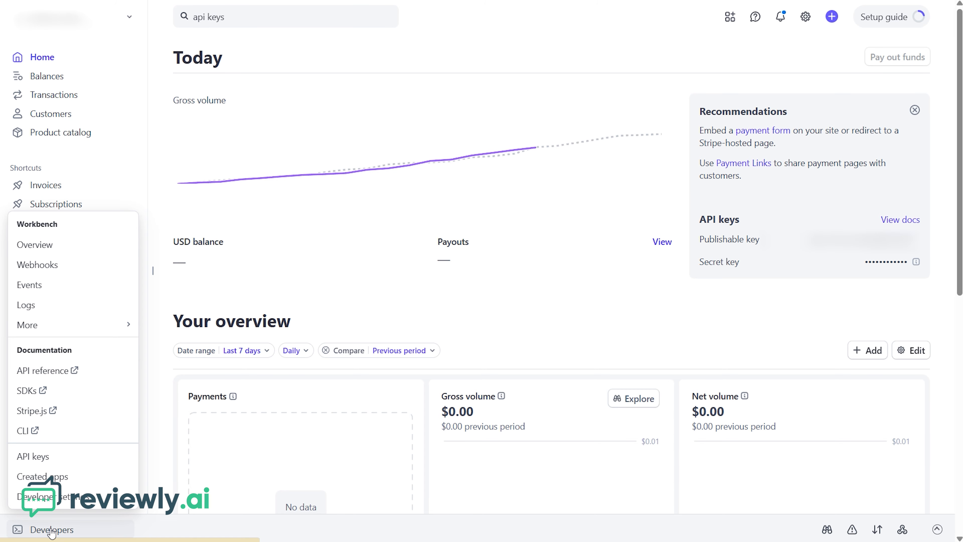
{"action": "left_click", "coordinate": [53, 457]}
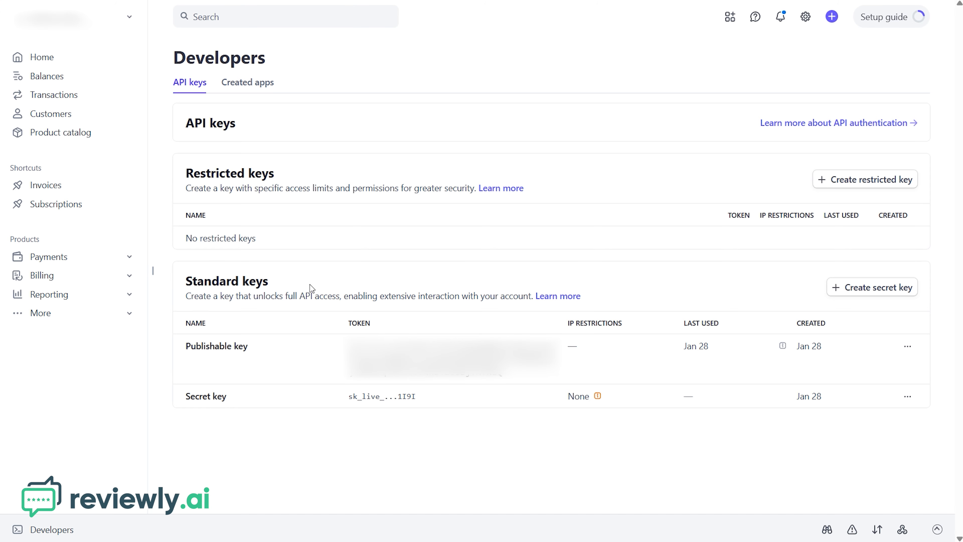
Request a new standard secret key for building your own integration and send the identity verification link
{"action": "left_click", "coordinate": [876, 297]}
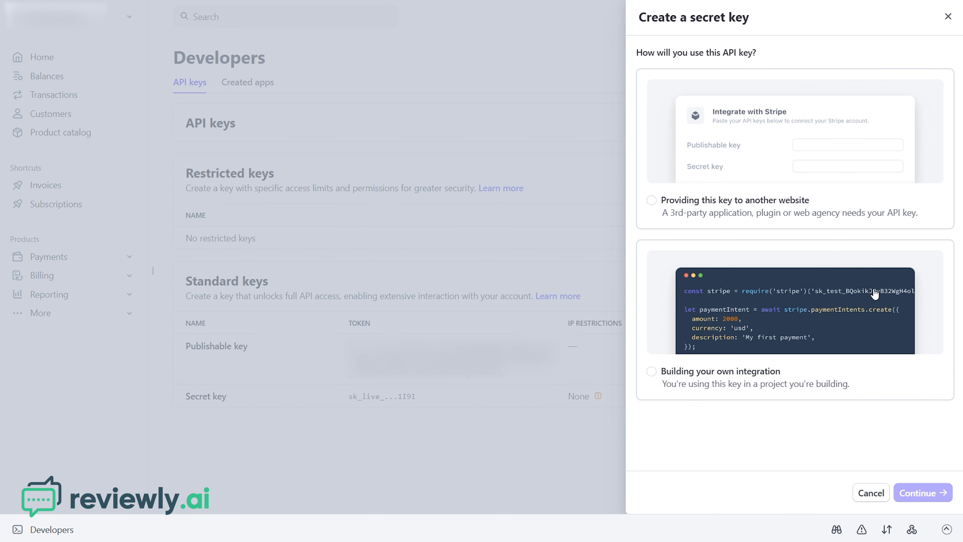
{"action": "left_click", "coordinate": [652, 372]}
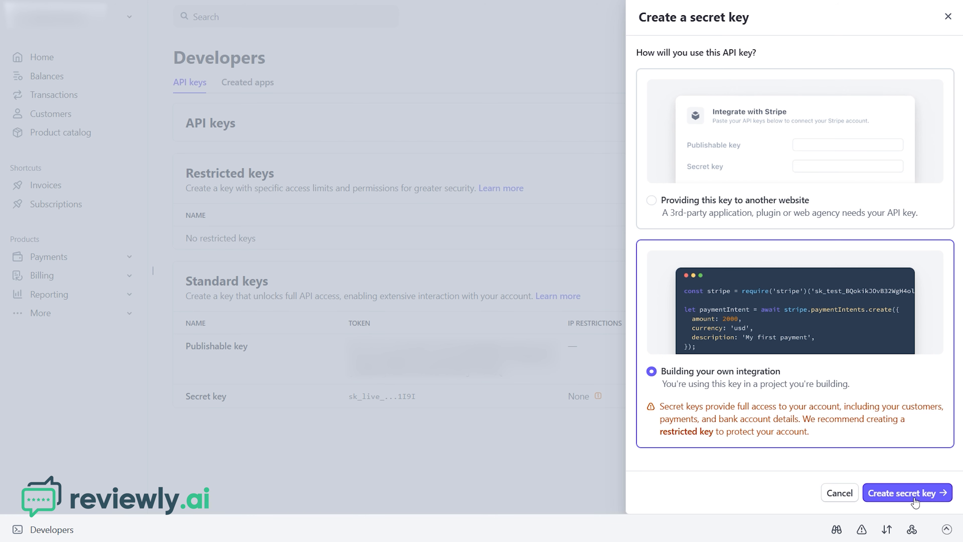
{"action": "left_click", "coordinate": [907, 493]}
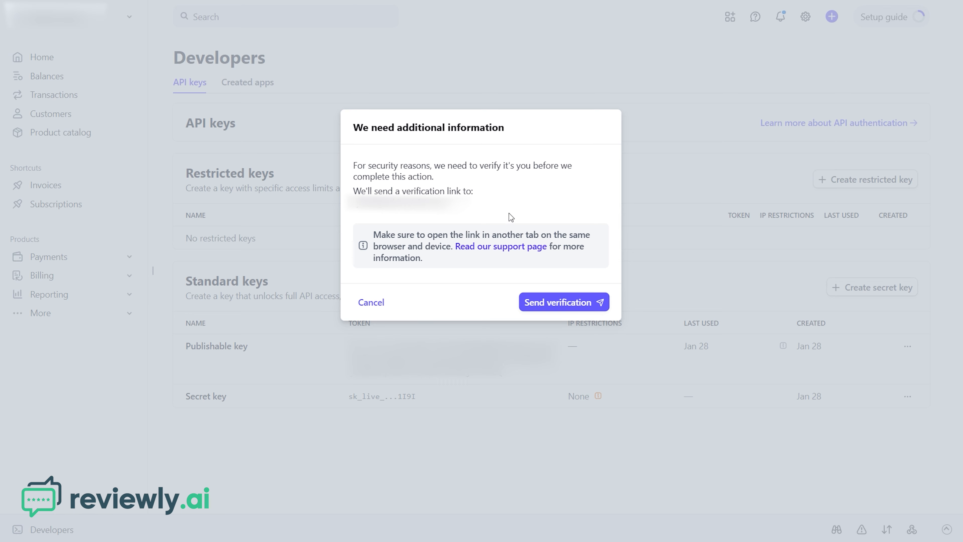
{"action": "left_click", "coordinate": [565, 307]}
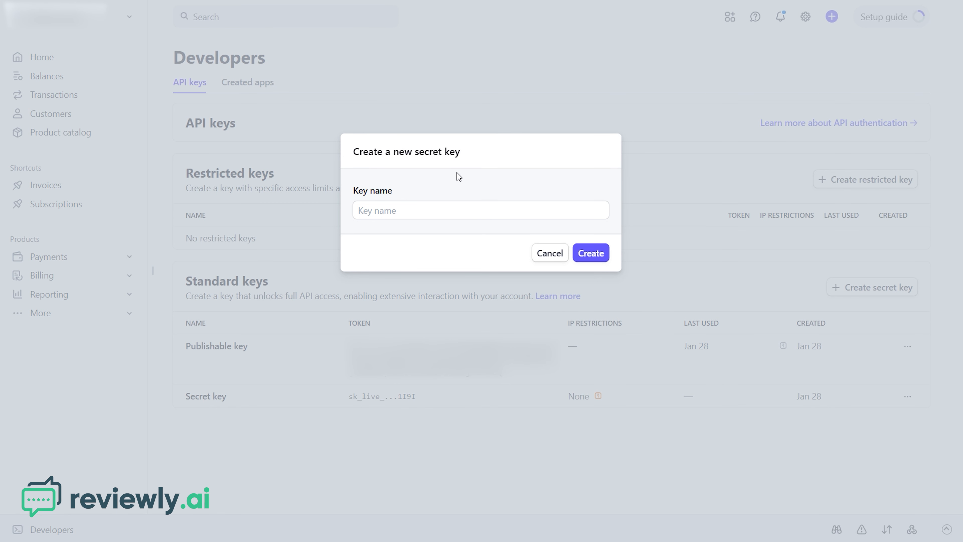
Name the new secret key "Stripe Billing" and create it
{"action": "left_click", "coordinate": [400, 215]}
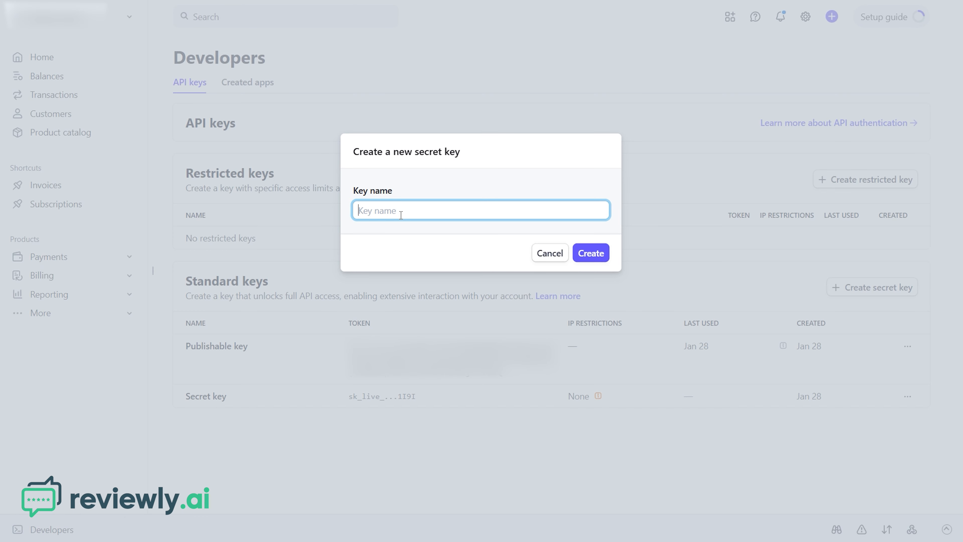
{"action": "type", "text": "Stripe Billing"}
{"action": "left_click", "coordinate": [590, 253]}
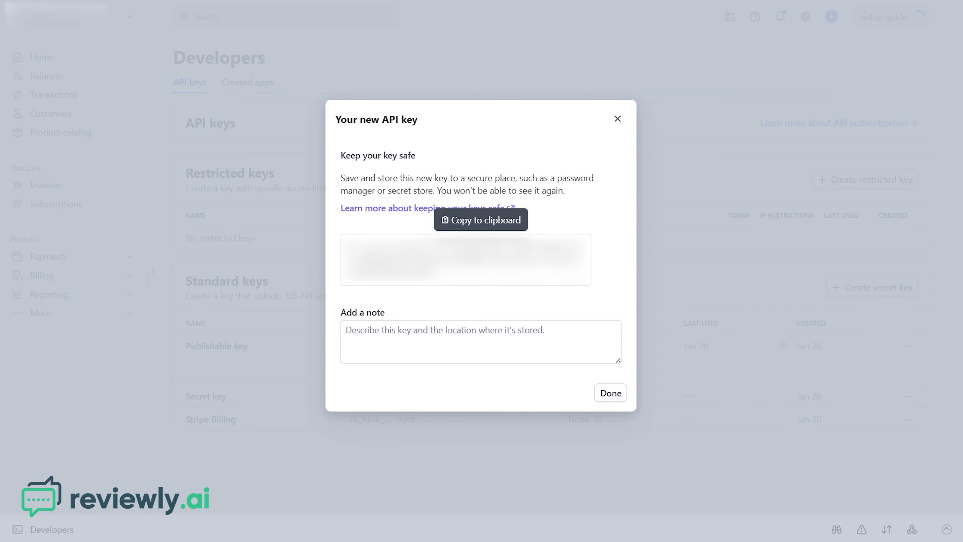
Copy the new API key, close its dialog, and paste the key into Reviewly's Stripe Secret Key field
{"action": "left_click", "coordinate": [344, 251]}
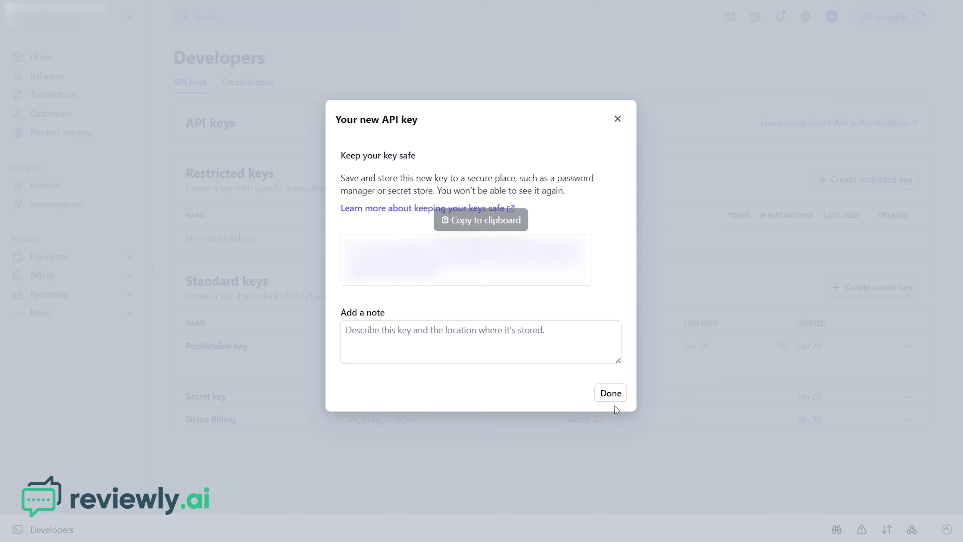
{"action": "left_click", "coordinate": [610, 393]}
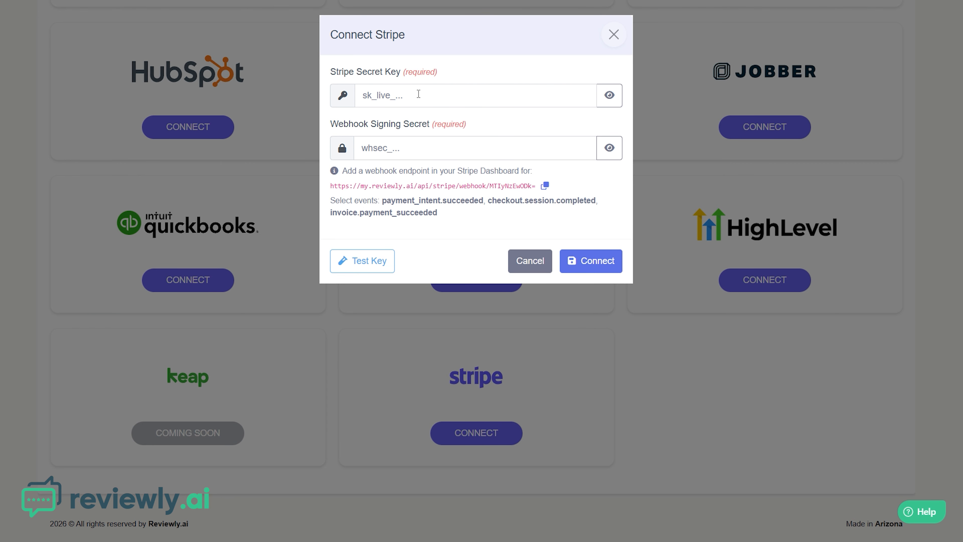
{"action": "left_click", "coordinate": [419, 94]}
{"action": "key", "text": "ctrl+v"}
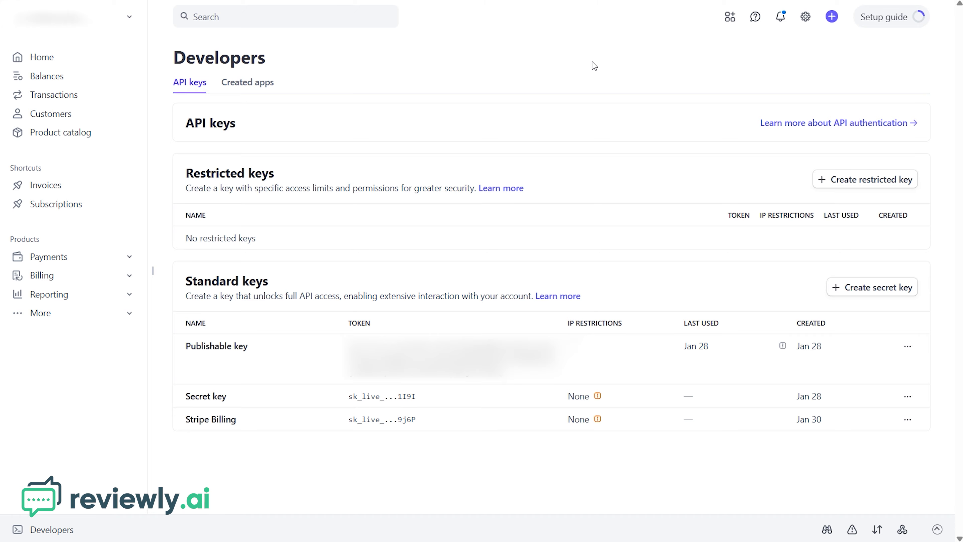
Switch back to Stripe and start adding a new event destination for webhooks
{"action": "left_click", "coordinate": [57, 532]}
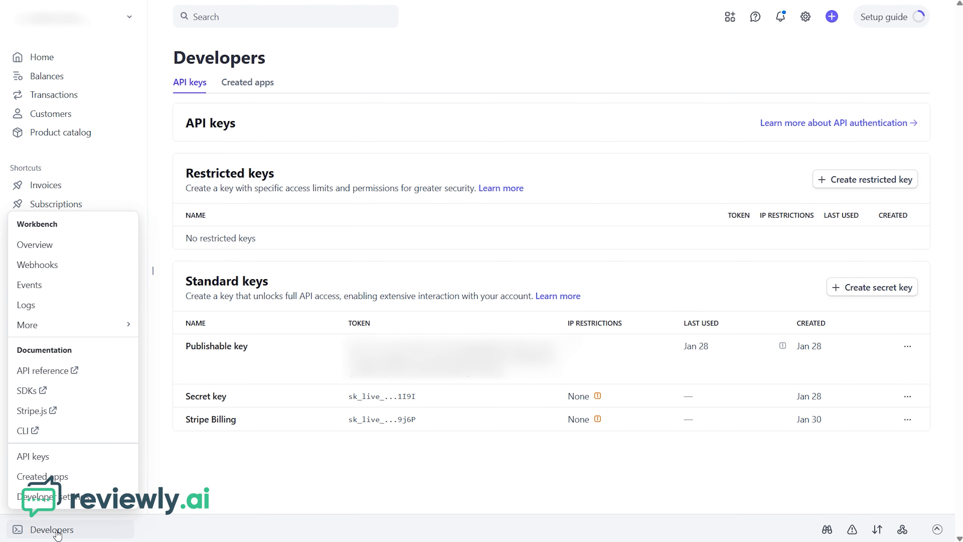
{"action": "left_click", "coordinate": [50, 268]}
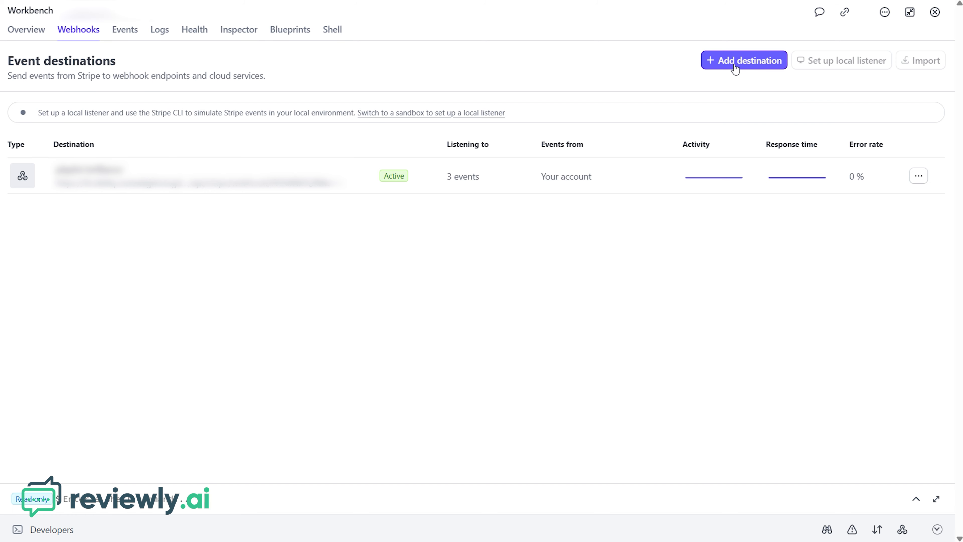
{"action": "left_click", "coordinate": [758, 68]}
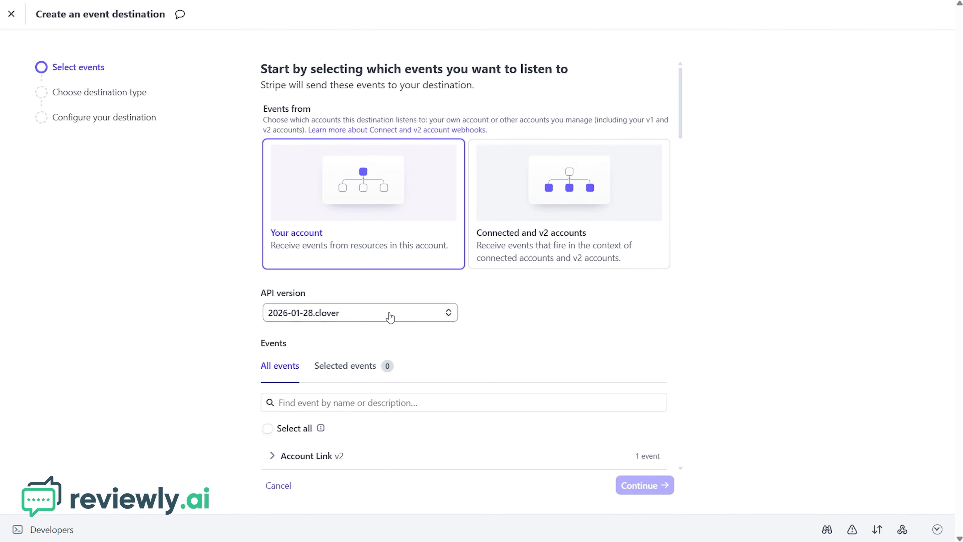
Copy the event name payment_intent.succeeded from Reviewly's Stripe form, find it in the destination's event list and select it
{"action": "scroll", "coordinate": [390, 317], "scroll_direction": "down", "scroll_amount": 2}
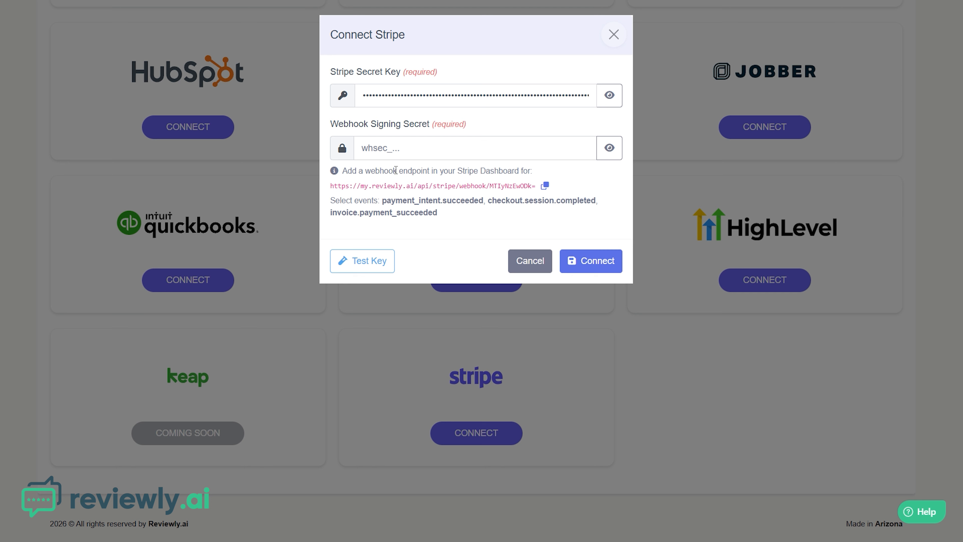
{"action": "left_click_drag", "start_coordinate": [459, 204], "coordinate": [599, 201]}
{"action": "left_click_drag", "start_coordinate": [380, 199], "coordinate": [483, 198]}
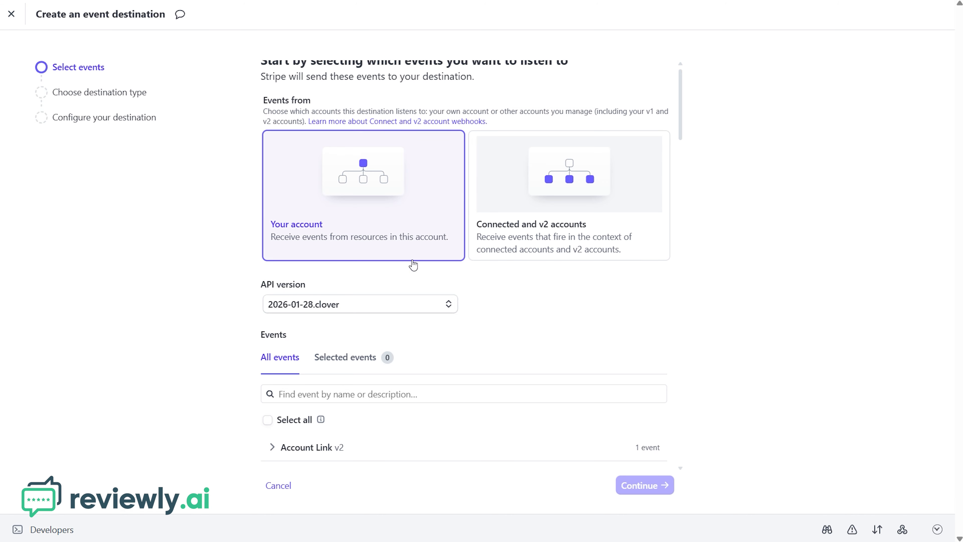
{"action": "left_click", "coordinate": [397, 392]}
{"action": "key", "text": "ctrl+v"}
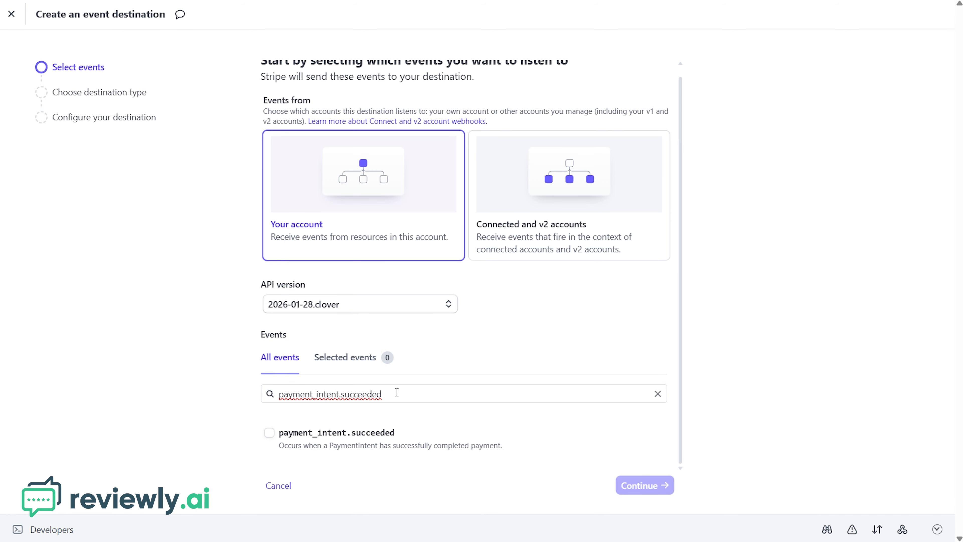
{"action": "left_click", "coordinate": [269, 433]}
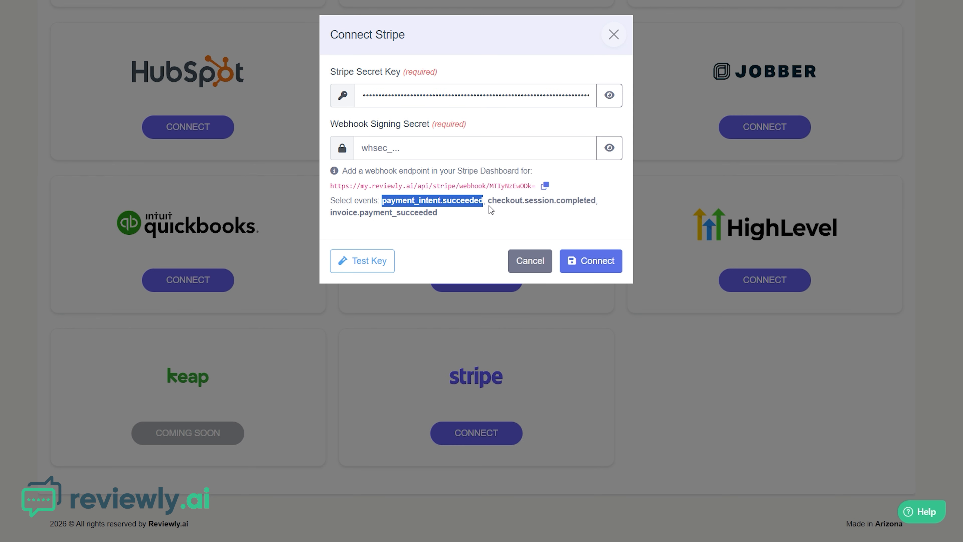
Copy checkout.session.completed from Reviewly's Stripe form and add that event to the destination's selected events
{"action": "left_click_drag", "start_coordinate": [488, 200], "coordinate": [596, 201]}
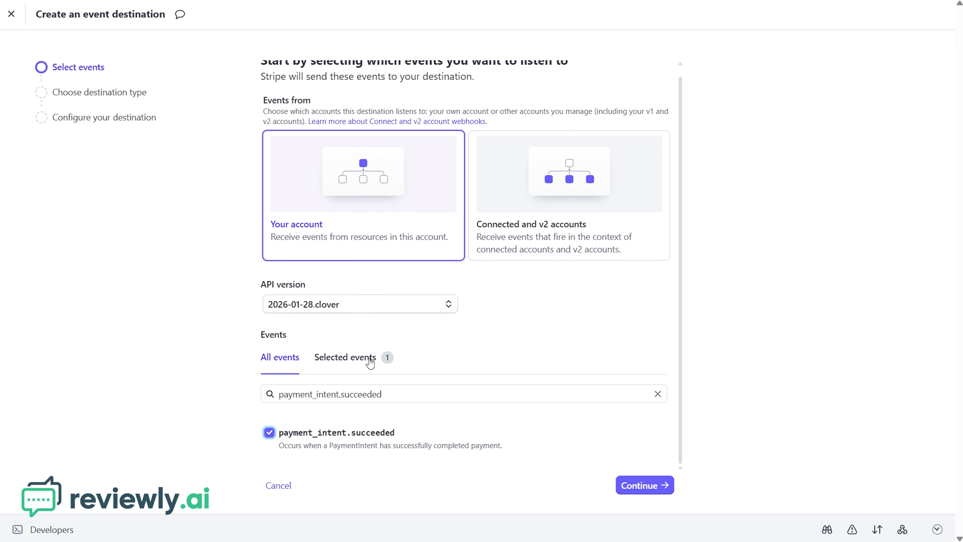
{"action": "triple_click", "coordinate": [322, 393]}
{"action": "key", "text": "ctrl+v"}
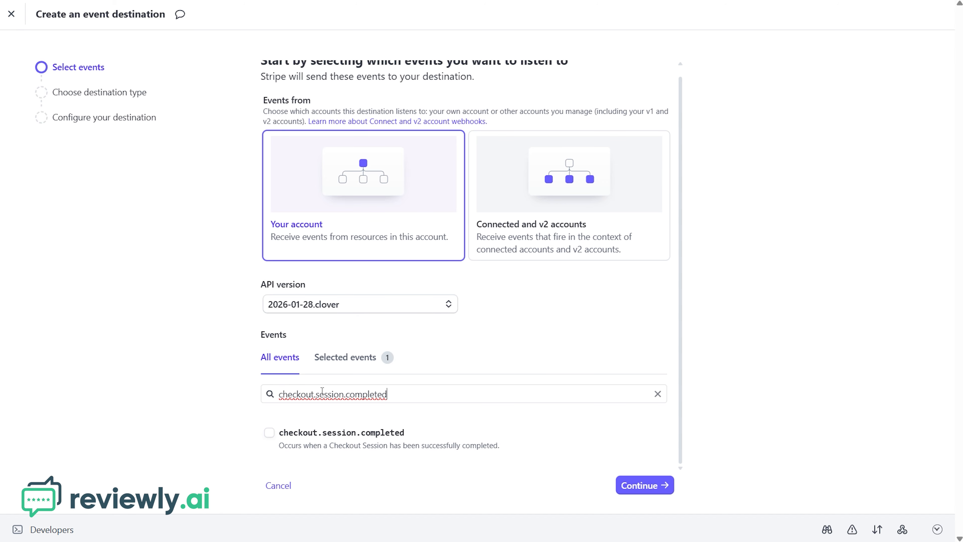
{"action": "left_click", "coordinate": [269, 433]}
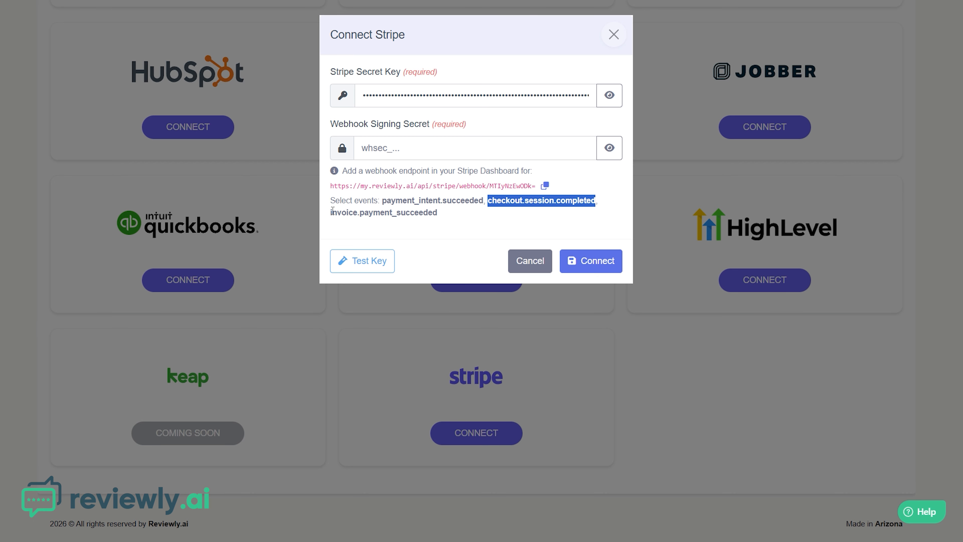
Copy invoice.payment_succeeded from Reviewly's Stripe form and add that event to the destination's selected events
{"action": "left_click_drag", "start_coordinate": [332, 213], "coordinate": [439, 215]}
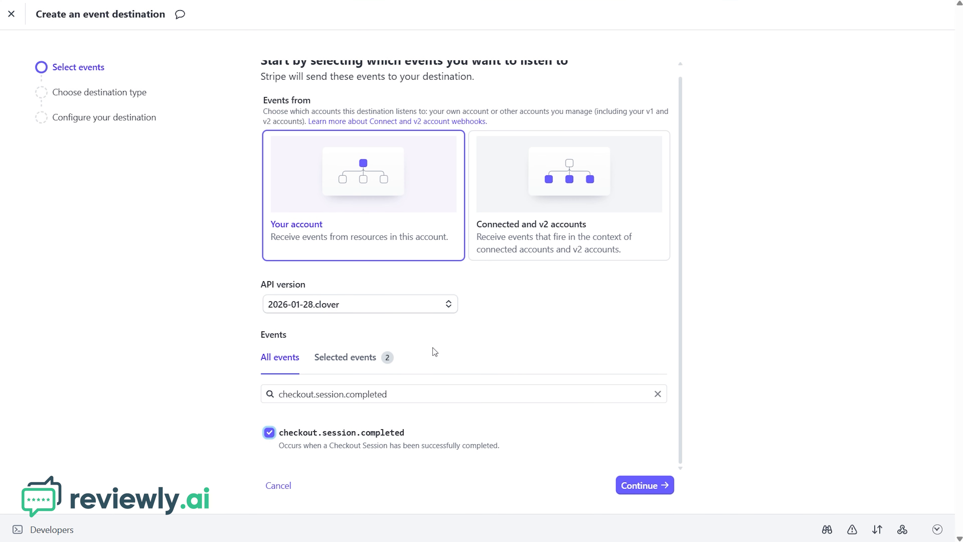
{"action": "triple_click", "coordinate": [404, 389]}
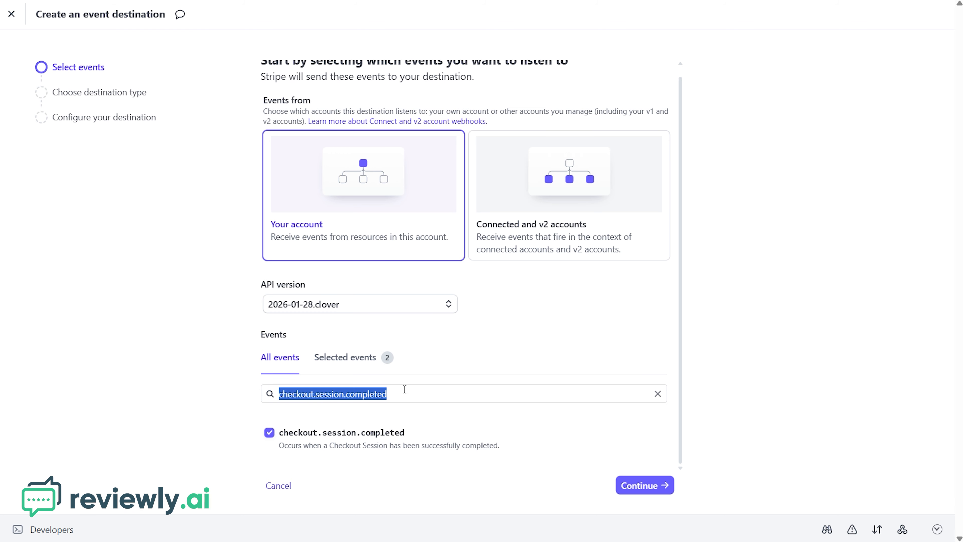
{"action": "key", "text": "ctrl+v"}
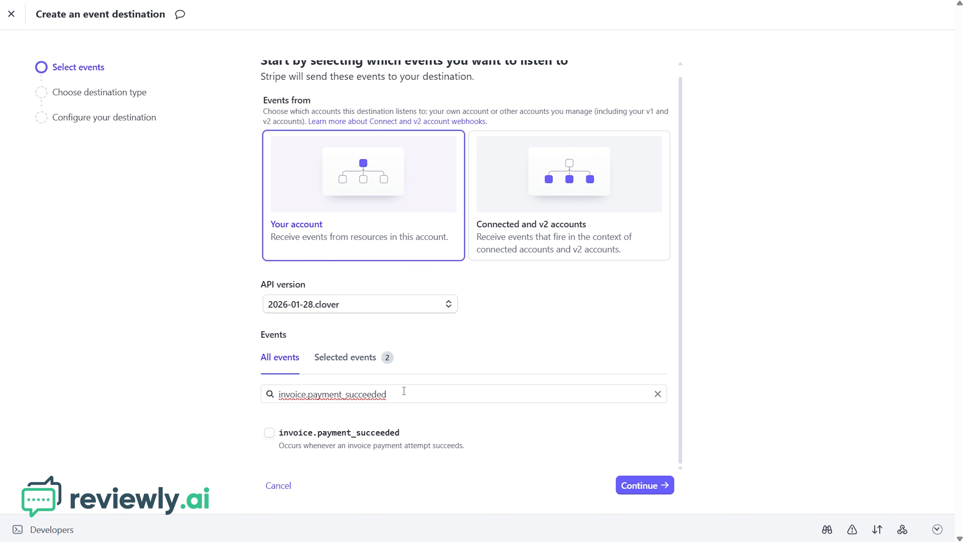
{"action": "left_click", "coordinate": [269, 433]}
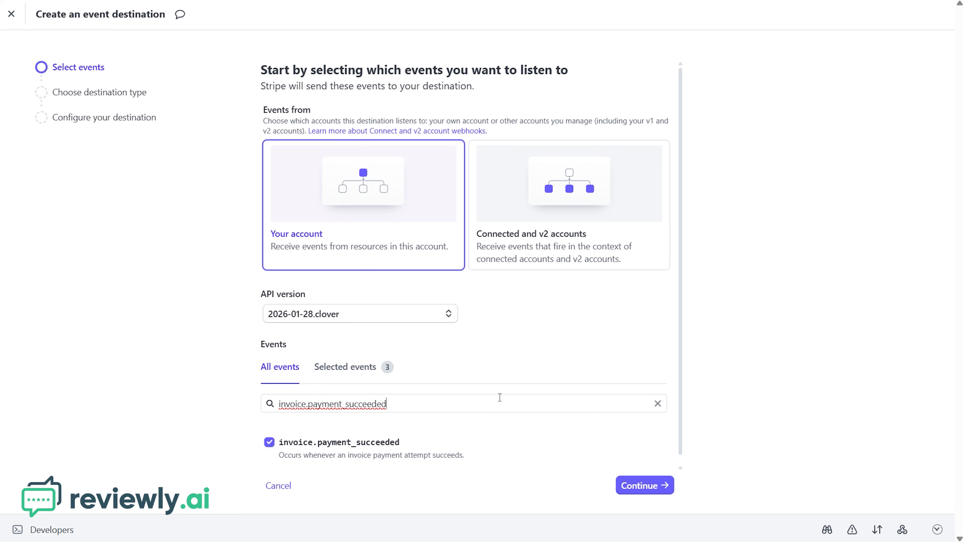
Review the selected events and continue to the destination configuration with Webhook endpoint as the destination type
{"action": "left_click", "coordinate": [355, 373]}
{"action": "scroll", "coordinate": [361, 383], "scroll_direction": "down", "scroll_amount": 4}
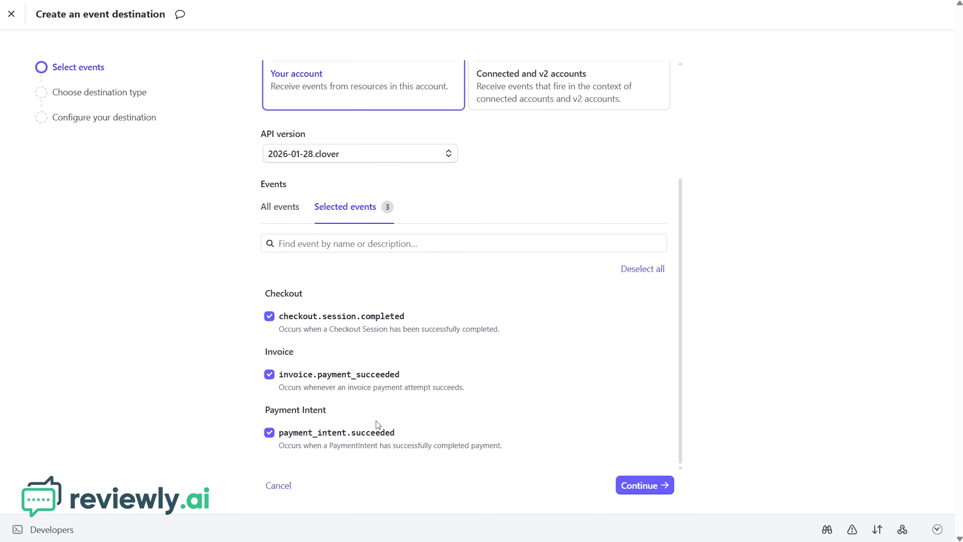
{"action": "left_click", "coordinate": [644, 484]}
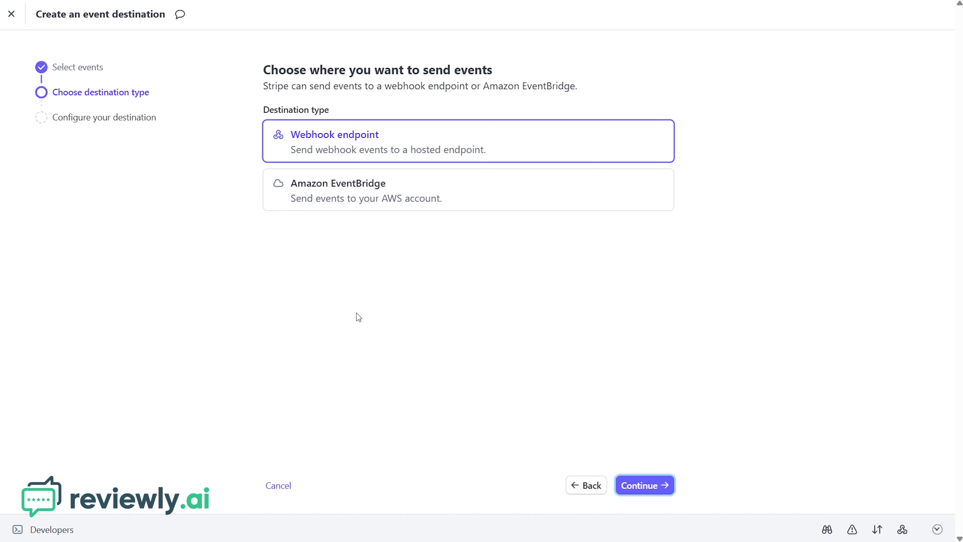
{"action": "left_click", "coordinate": [650, 487]}
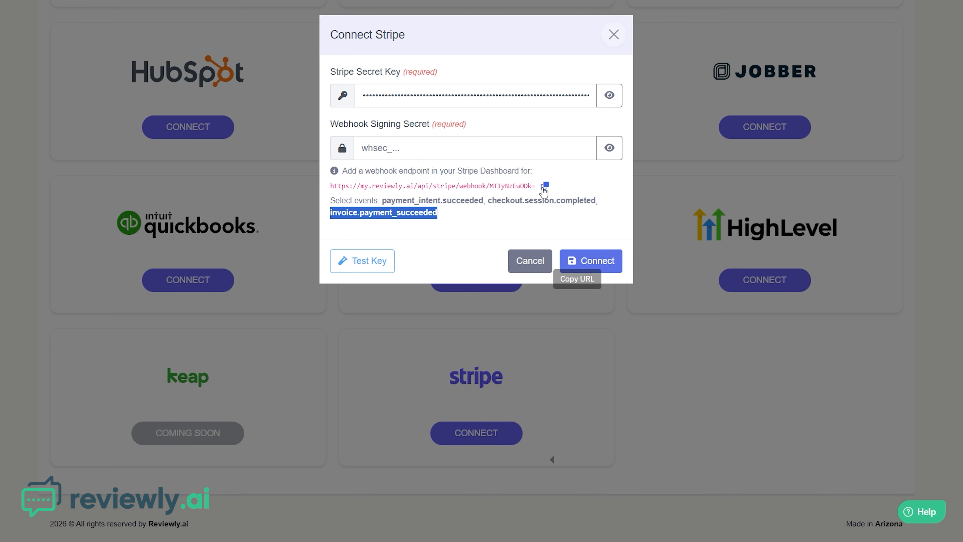
Copy the webhook URL from Reviewly's Stripe form, enter it as the Stripe destination's endpoint URL, and create the destination
{"action": "left_click", "coordinate": [545, 186]}
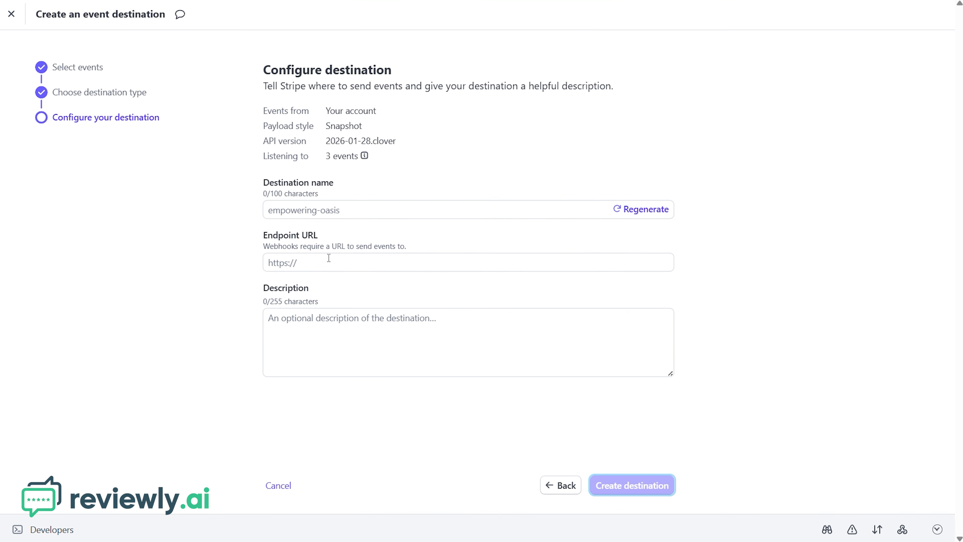
{"action": "left_click", "coordinate": [328, 258]}
{"action": "key", "text": "ctrl+v"}
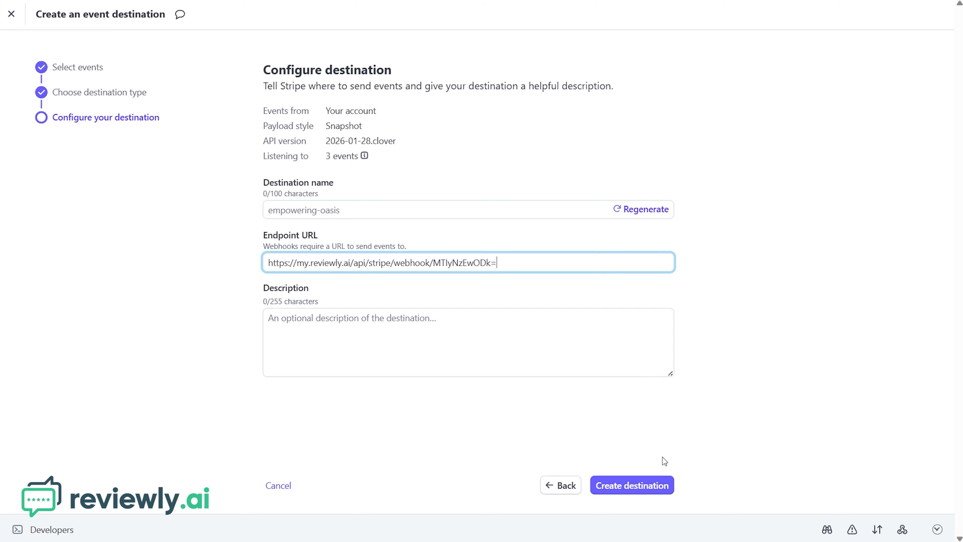
{"action": "left_click", "coordinate": [662, 484]}
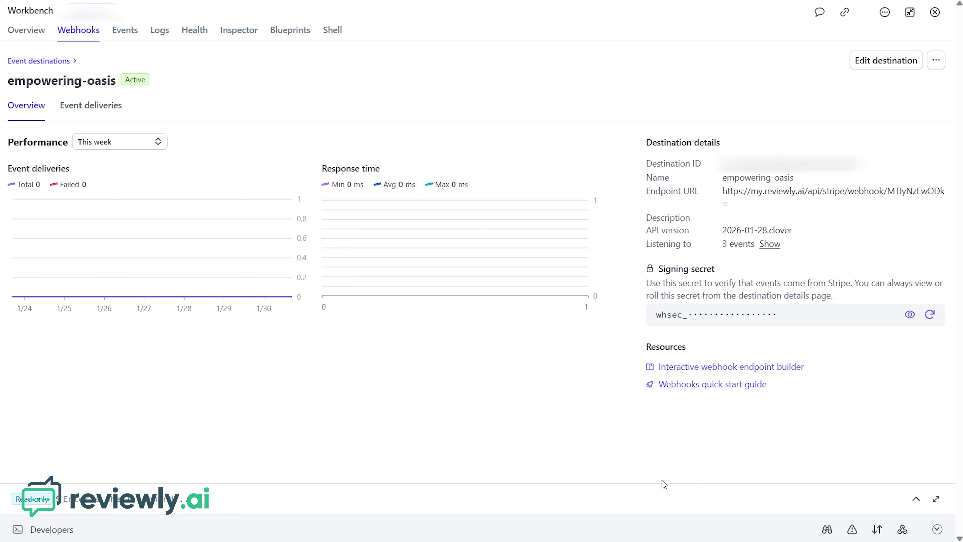
Reveal and copy the new destination's signing secret in Stripe, and paste it as the webhook signing secret in Reviewly's Stripe form
{"action": "left_click", "coordinate": [910, 314]}
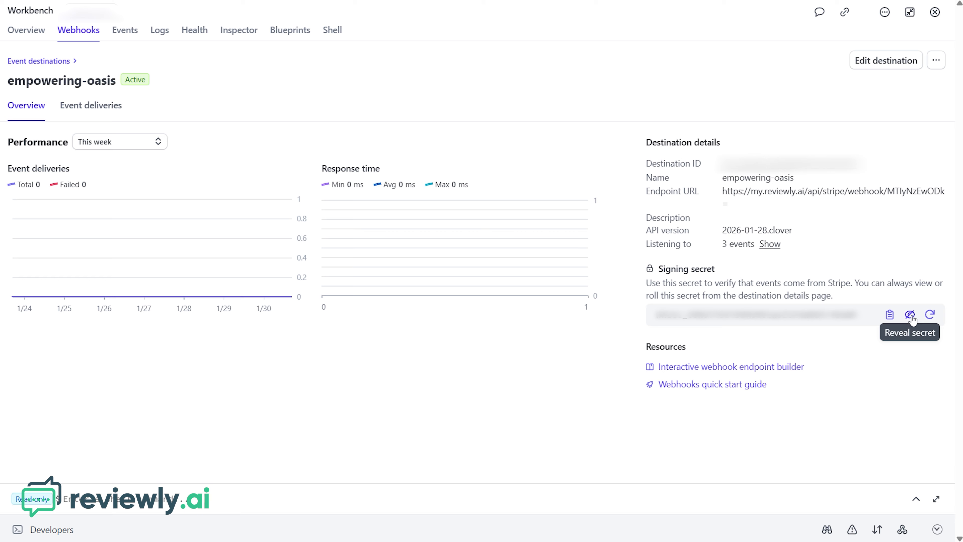
{"action": "left_click", "coordinate": [893, 317]}
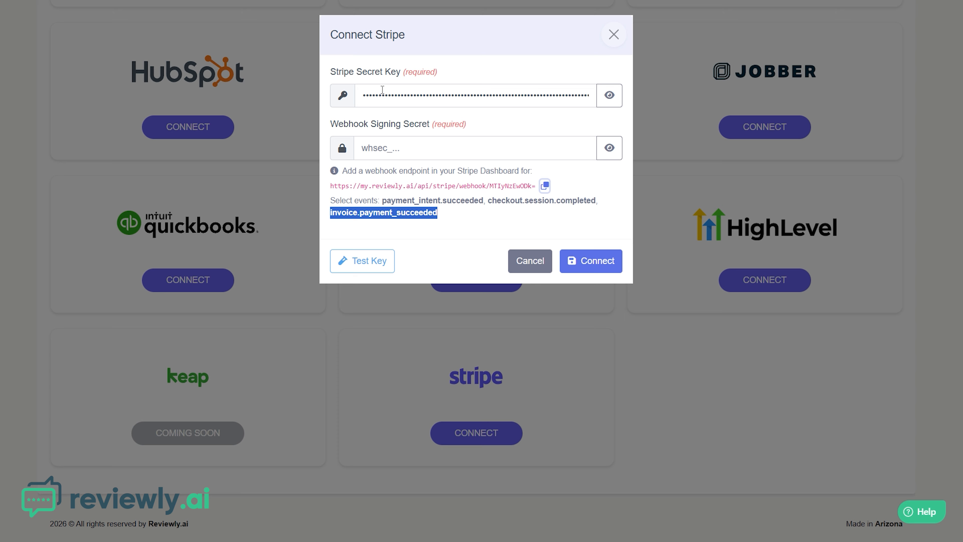
{"action": "left_click", "coordinate": [394, 152]}
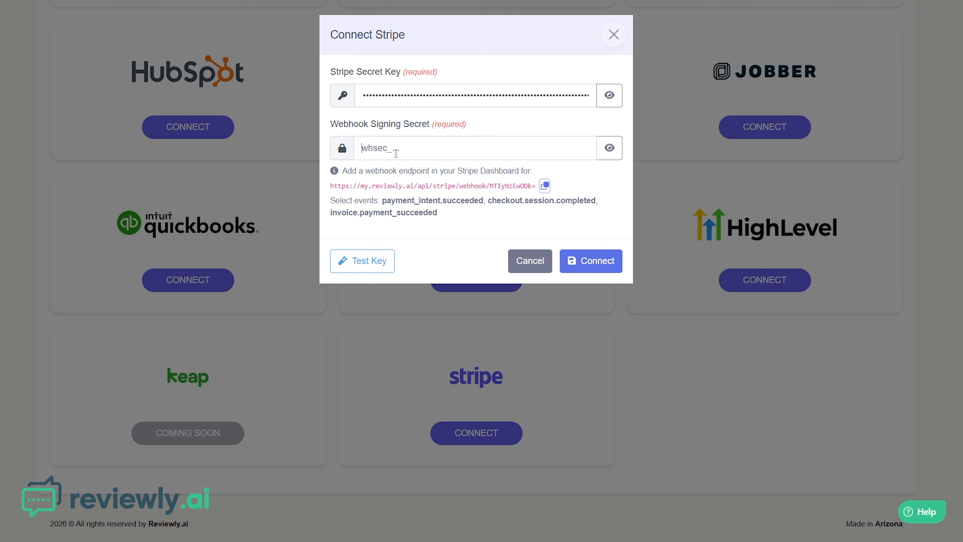
{"action": "key", "text": "ctrl+v"}
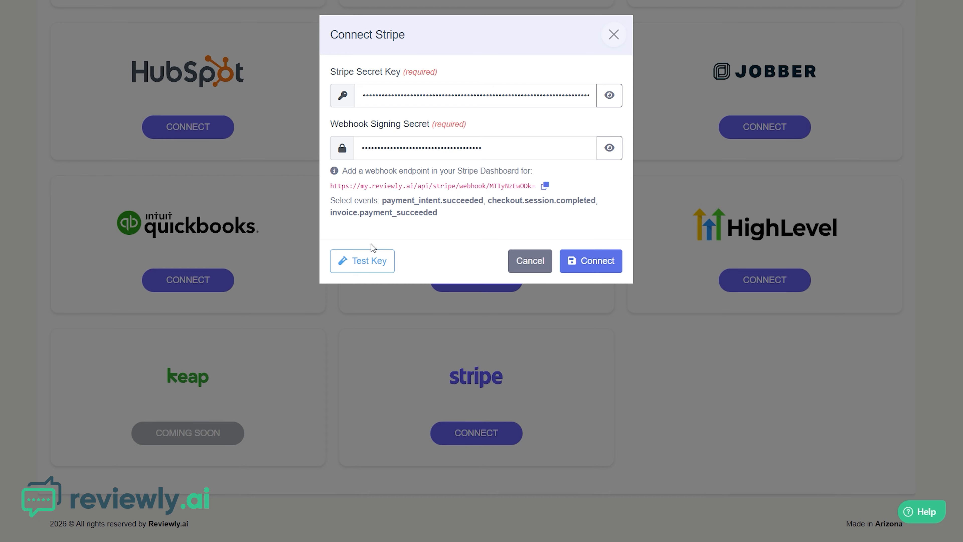
Test the Stripe key, connect the Stripe integration, and check the Stripe card among the third-party integrations
{"action": "left_click", "coordinate": [371, 262]}
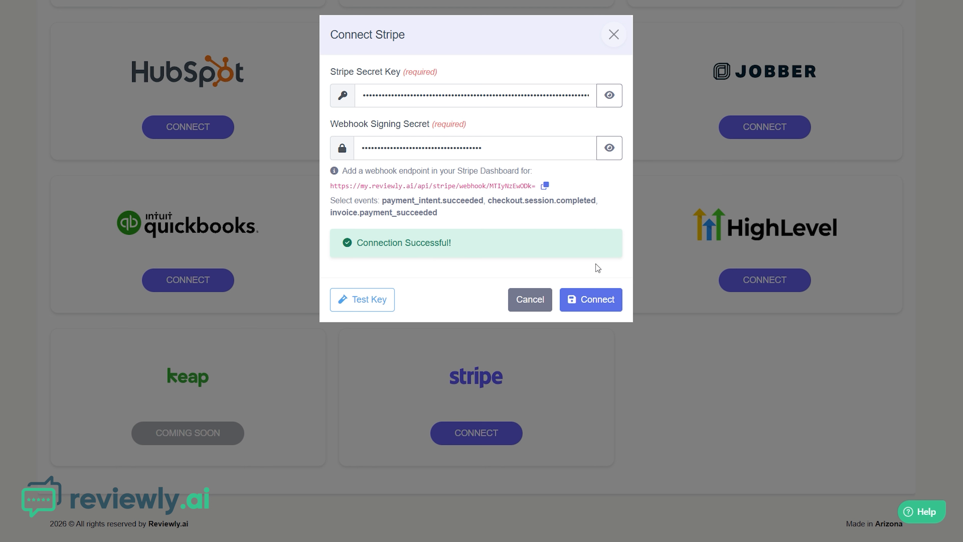
{"action": "left_click", "coordinate": [597, 300]}
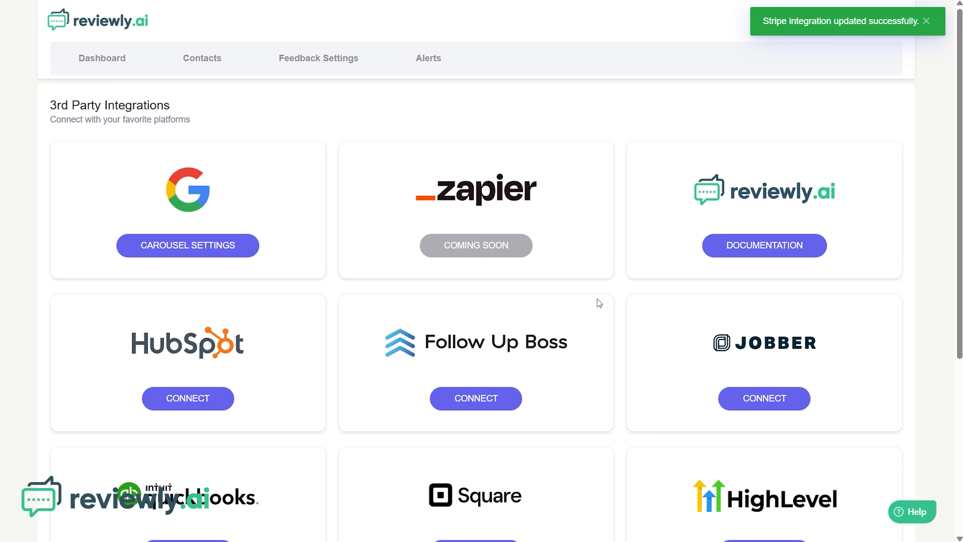
{"action": "scroll", "coordinate": [361, 292], "scroll_direction": "down", "scroll_amount": 7}
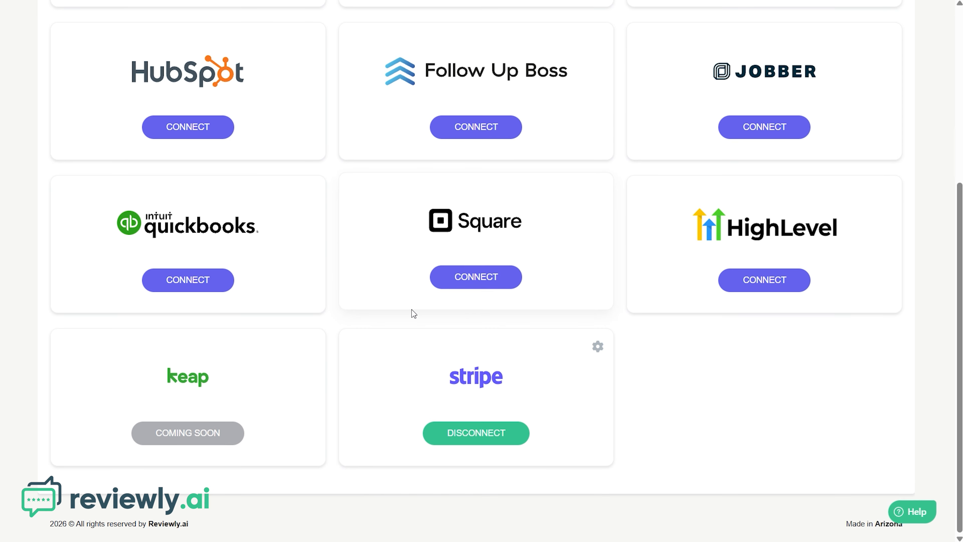